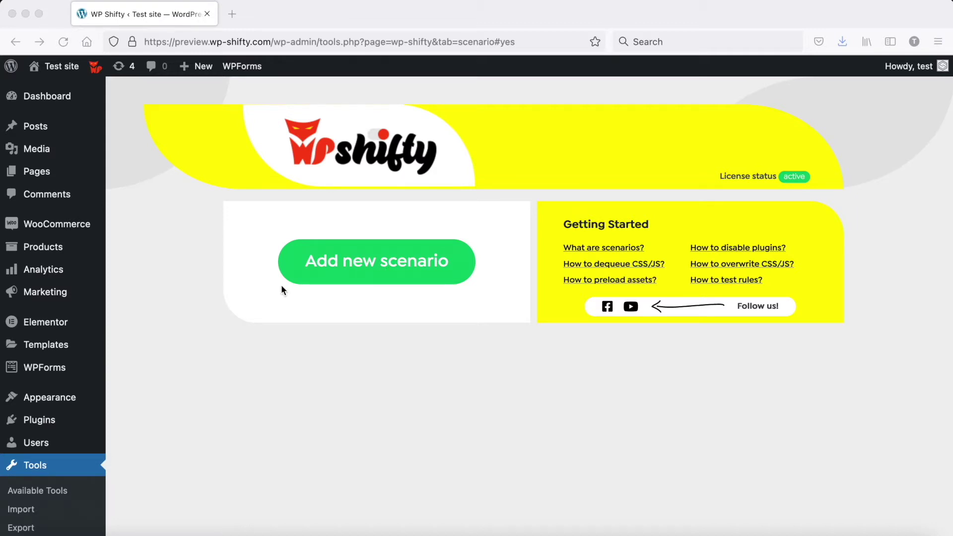
Step: Start a new WP Shifty scenario with the 'Add new scenario' button
{"action": "left_click", "coordinate": [357, 265]}
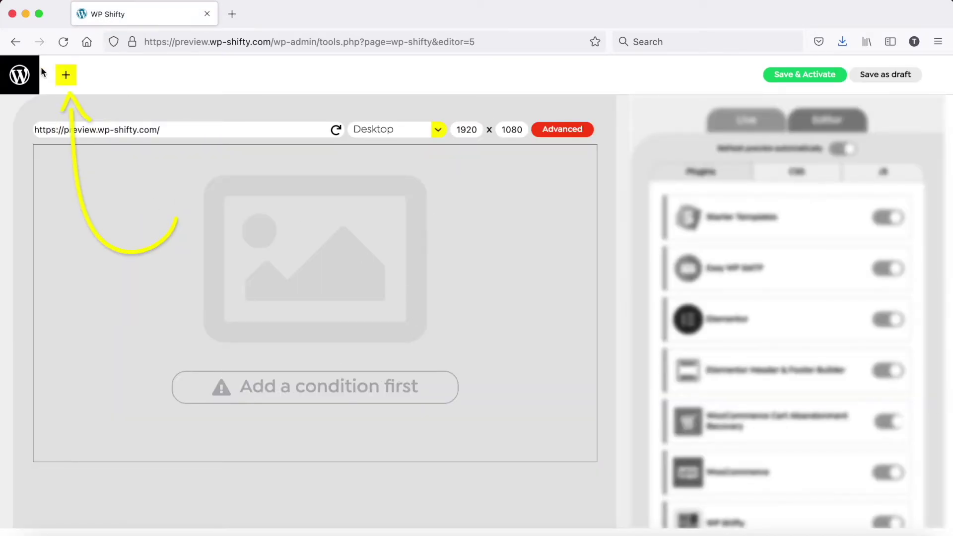
Step: Add a Page condition that includes the Home page, and save it
{"action": "left_click", "coordinate": [66, 79]}
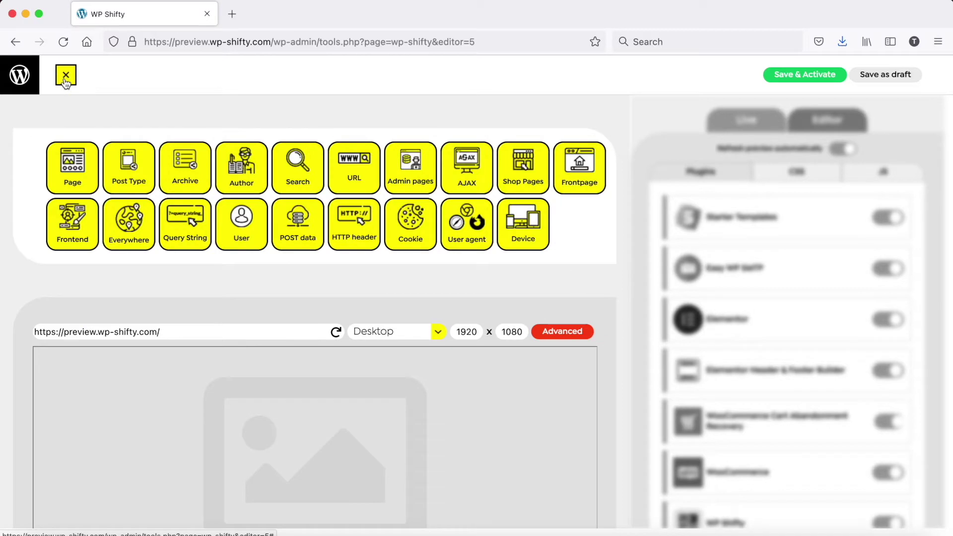
{"action": "left_click", "coordinate": [85, 192]}
{"action": "scroll", "coordinate": [251, 224], "scroll_direction": "down", "scroll_amount": 3}
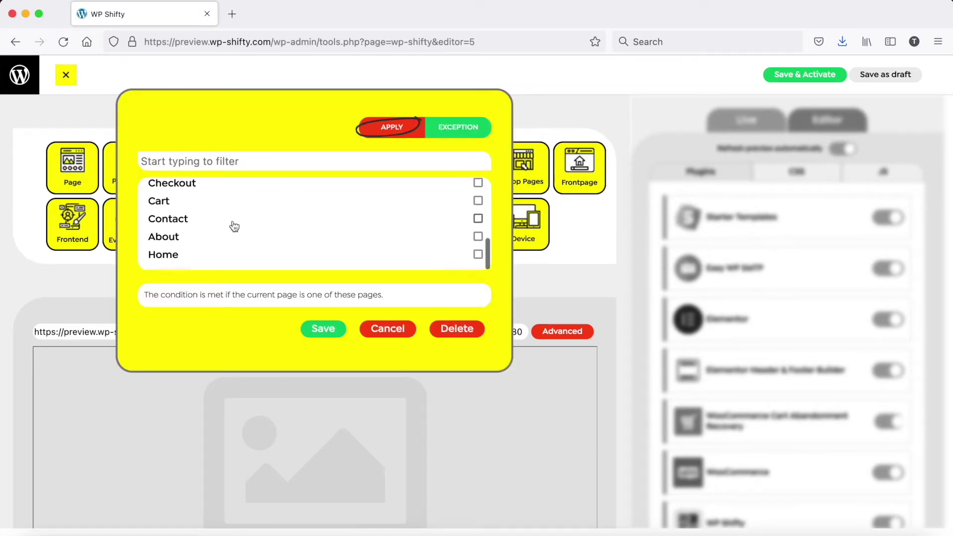
{"action": "left_click", "coordinate": [169, 256]}
{"action": "left_click", "coordinate": [323, 330]}
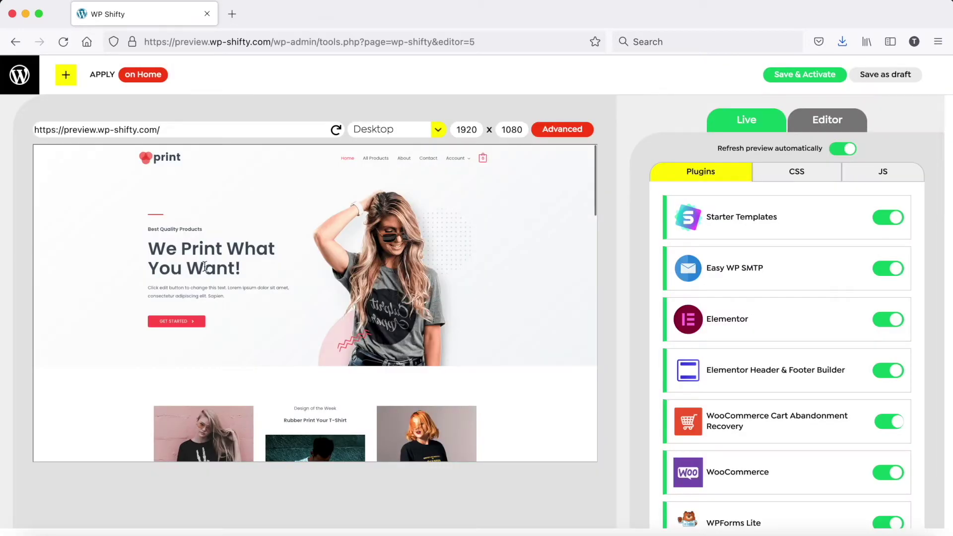
Step: Check the previewed homepage, then disable the Starter Templates plugin for this scenario
{"action": "scroll", "coordinate": [256, 223], "scroll_direction": "down", "scroll_amount": 3}
{"action": "scroll", "coordinate": [256, 223], "scroll_direction": "down", "scroll_amount": 5}
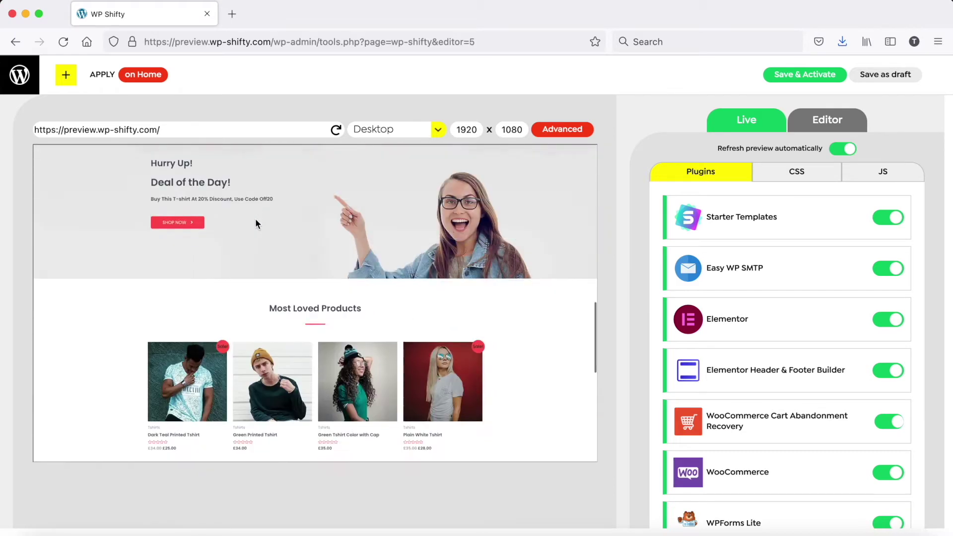
{"action": "scroll", "coordinate": [256, 223], "scroll_direction": "down", "scroll_amount": 5}
{"action": "scroll", "coordinate": [256, 223], "scroll_direction": "down", "scroll_amount": 3}
{"action": "scroll", "coordinate": [255, 220], "scroll_direction": "up", "scroll_amount": 10}
{"action": "scroll", "coordinate": [256, 220], "scroll_direction": "up", "scroll_amount": 3}
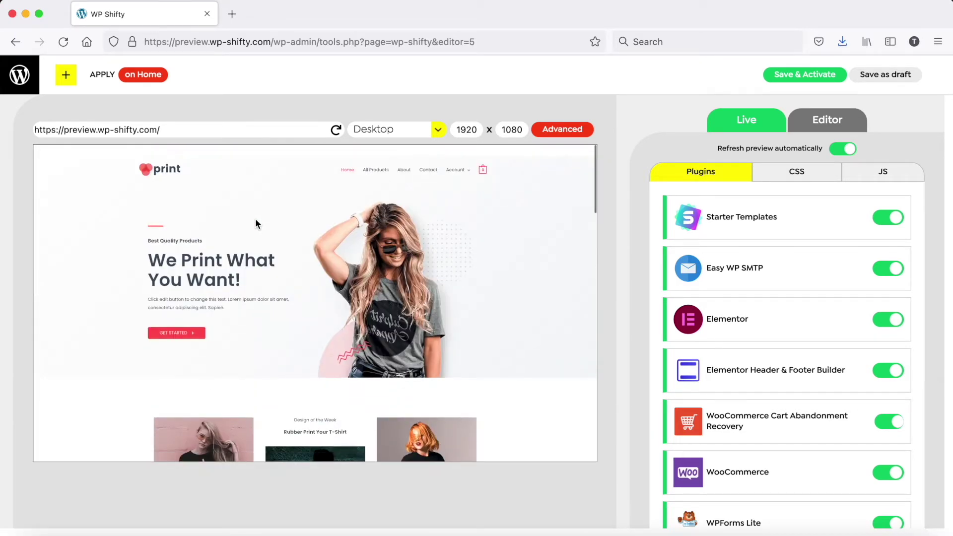
{"action": "scroll", "coordinate": [255, 219], "scroll_direction": "down", "scroll_amount": 1}
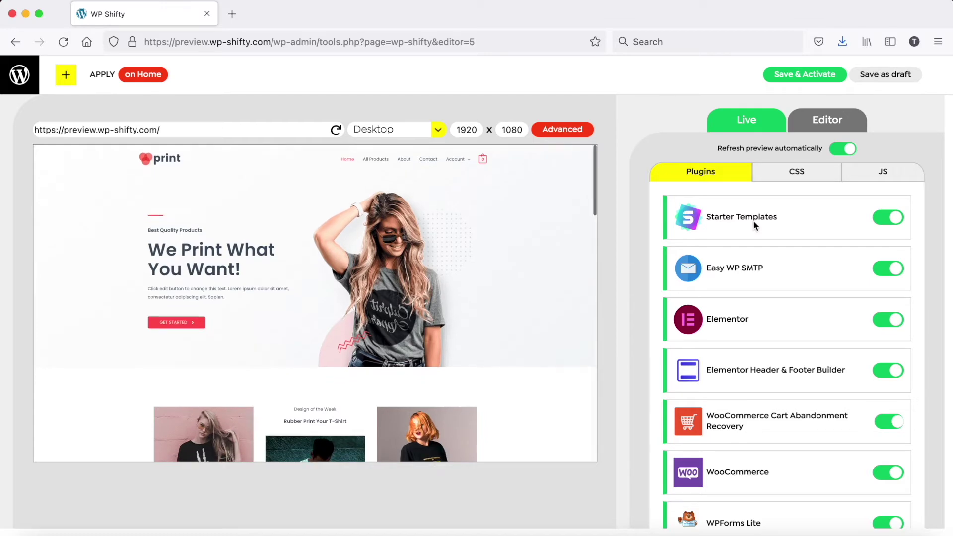
{"action": "left_click", "coordinate": [898, 219]}
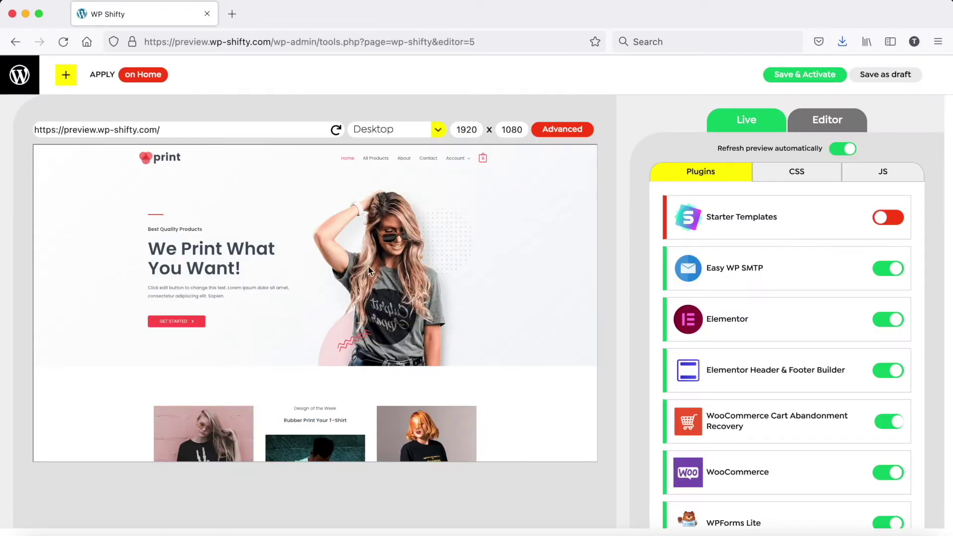
Step: Test disabling Elementor Header & Footer Builder in the preview, then re-enable it
{"action": "scroll", "coordinate": [368, 270], "scroll_direction": "down", "scroll_amount": 5}
{"action": "scroll", "coordinate": [368, 267], "scroll_direction": "down", "scroll_amount": 10}
{"action": "scroll", "coordinate": [368, 265], "scroll_direction": "up", "scroll_amount": 10}
{"action": "scroll", "coordinate": [368, 266], "scroll_direction": "up", "scroll_amount": 5}
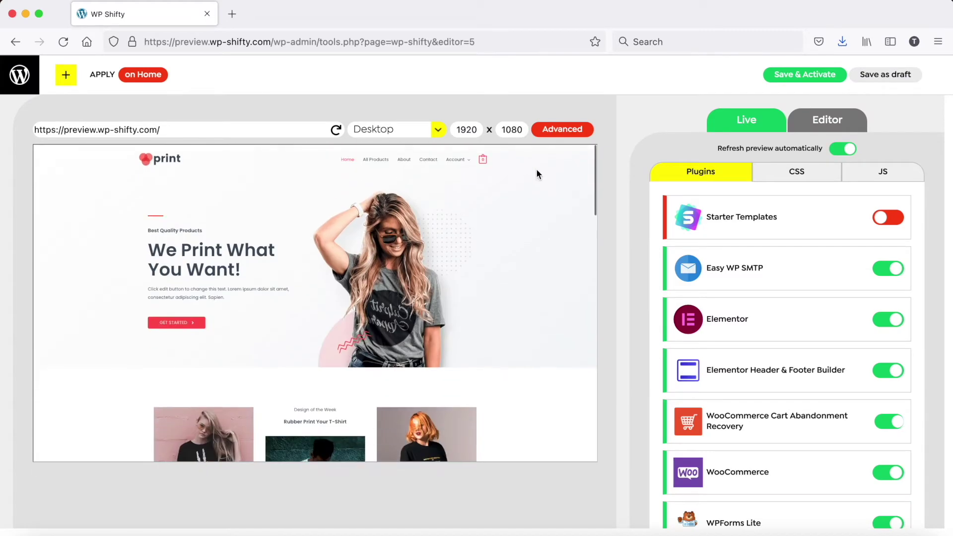
{"action": "scroll", "coordinate": [761, 295], "scroll_direction": "down", "scroll_amount": 2}
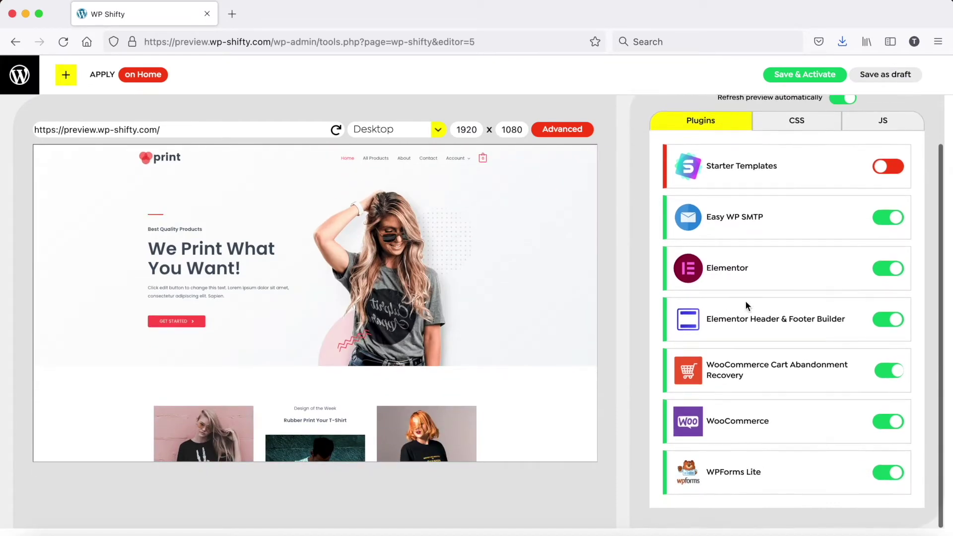
{"action": "left_click", "coordinate": [888, 321]}
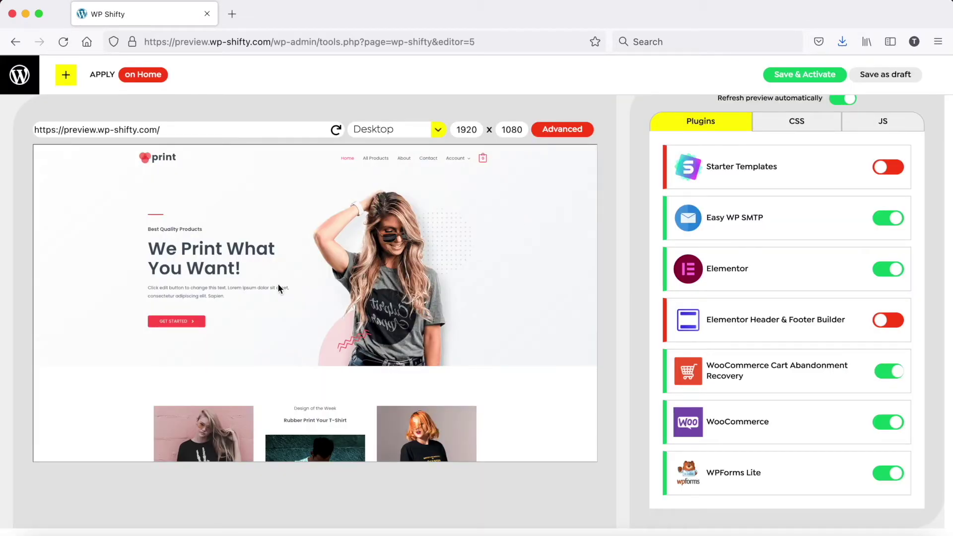
{"action": "scroll", "coordinate": [279, 286], "scroll_direction": "down", "scroll_amount": 5}
{"action": "scroll", "coordinate": [279, 286], "scroll_direction": "down", "scroll_amount": 5}
{"action": "scroll", "coordinate": [278, 287], "scroll_direction": "down", "scroll_amount": 5}
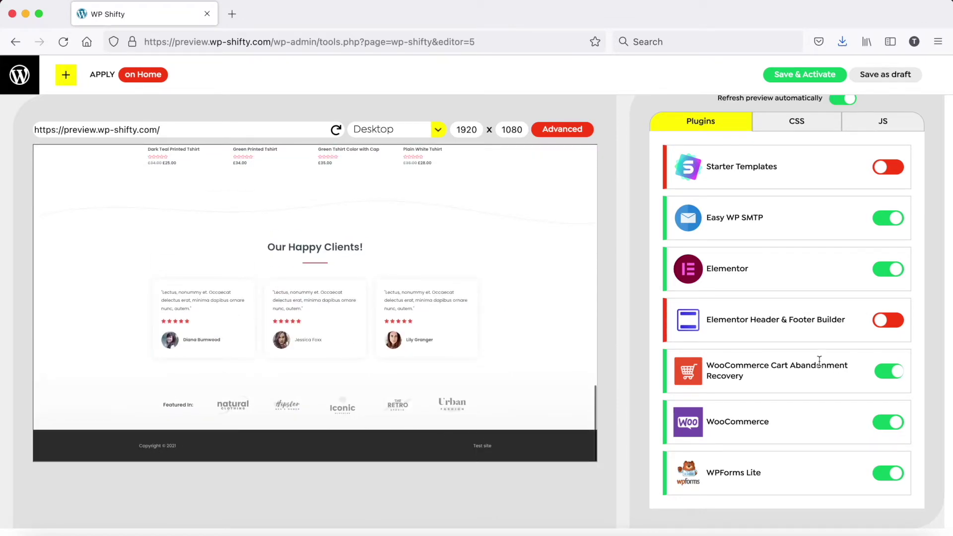
{"action": "scroll", "coordinate": [377, 198], "scroll_direction": "up", "scroll_amount": 10}
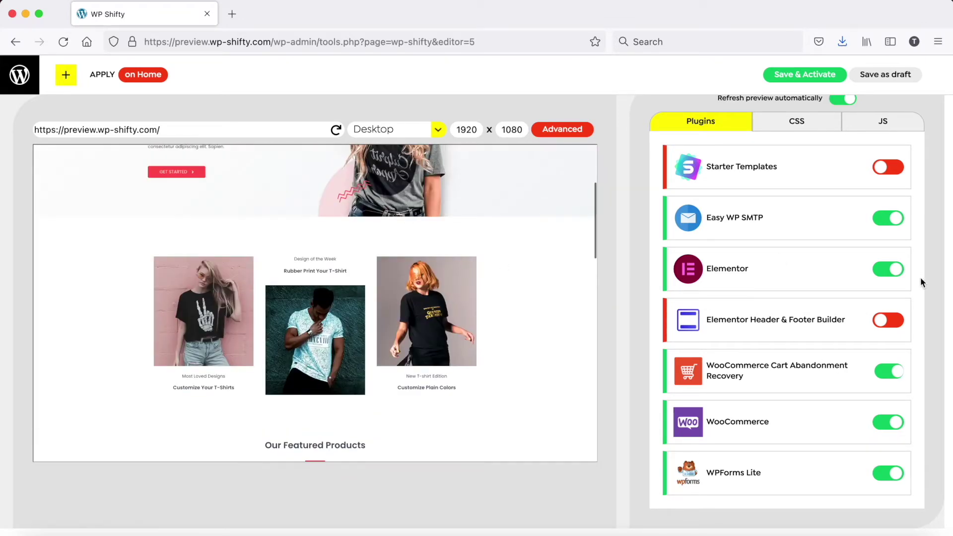
{"action": "left_click", "coordinate": [888, 320]}
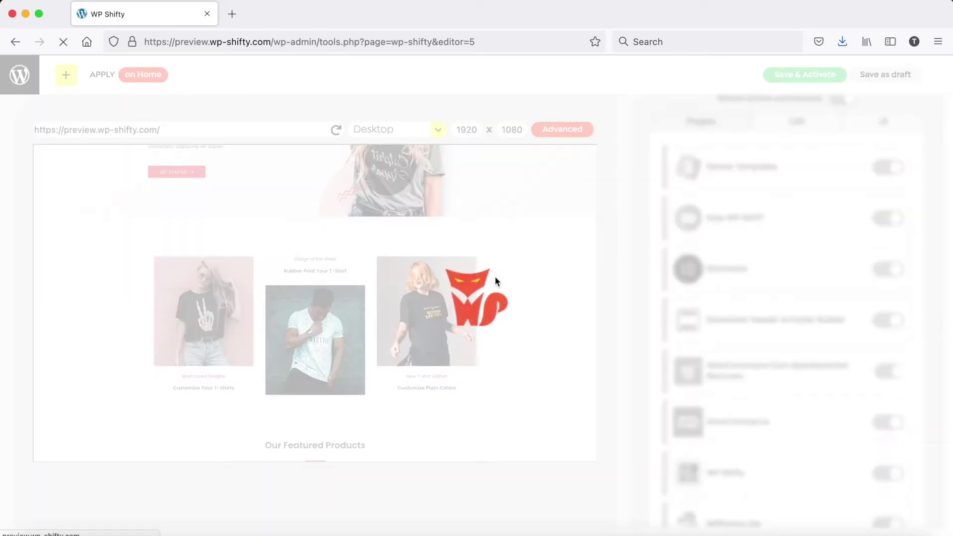
Step: Recheck the preview and switch off automatic preview refreshing
{"action": "scroll", "coordinate": [496, 276], "scroll_direction": "down", "scroll_amount": 10}
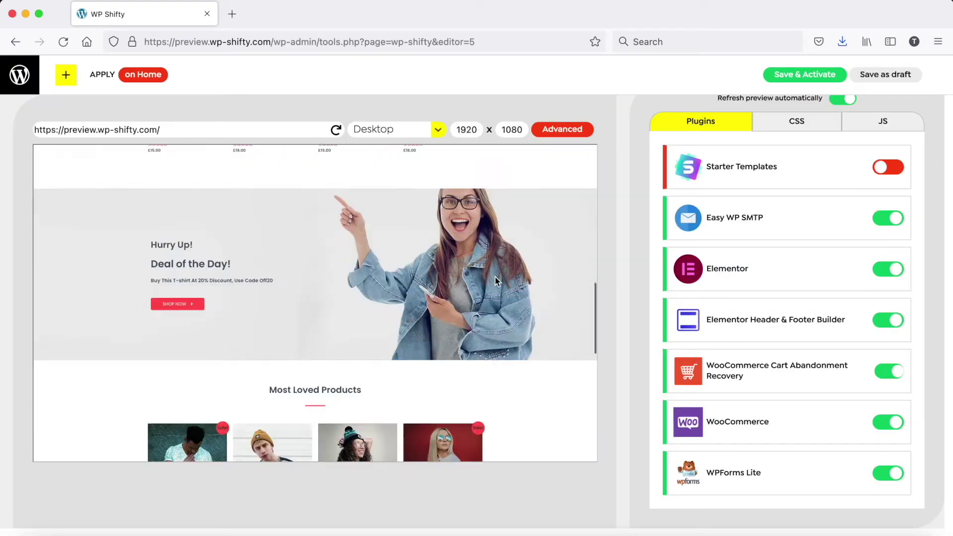
{"action": "scroll", "coordinate": [496, 276], "scroll_direction": "down", "scroll_amount": 10}
{"action": "scroll", "coordinate": [519, 219], "scroll_direction": "up", "scroll_amount": 15}
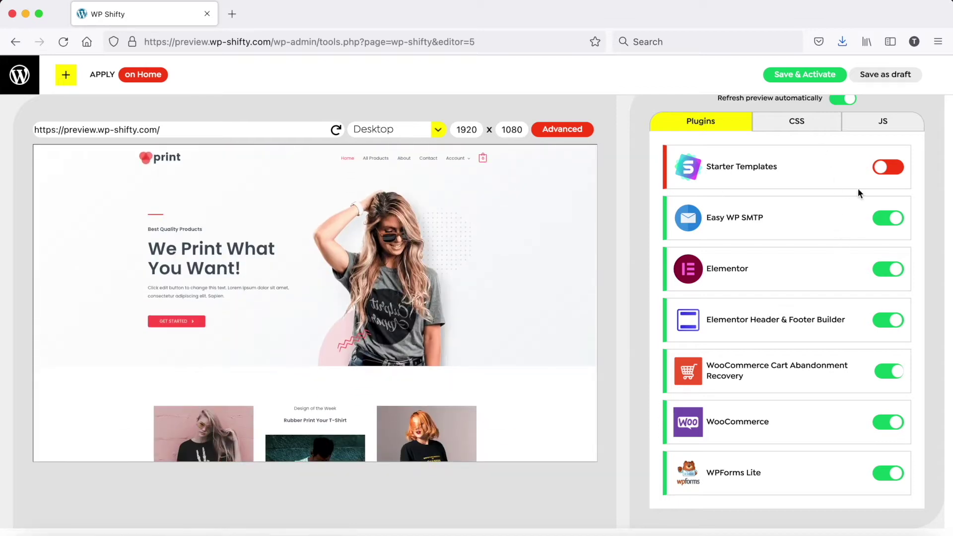
{"action": "scroll", "coordinate": [855, 181], "scroll_direction": "up", "scroll_amount": 2}
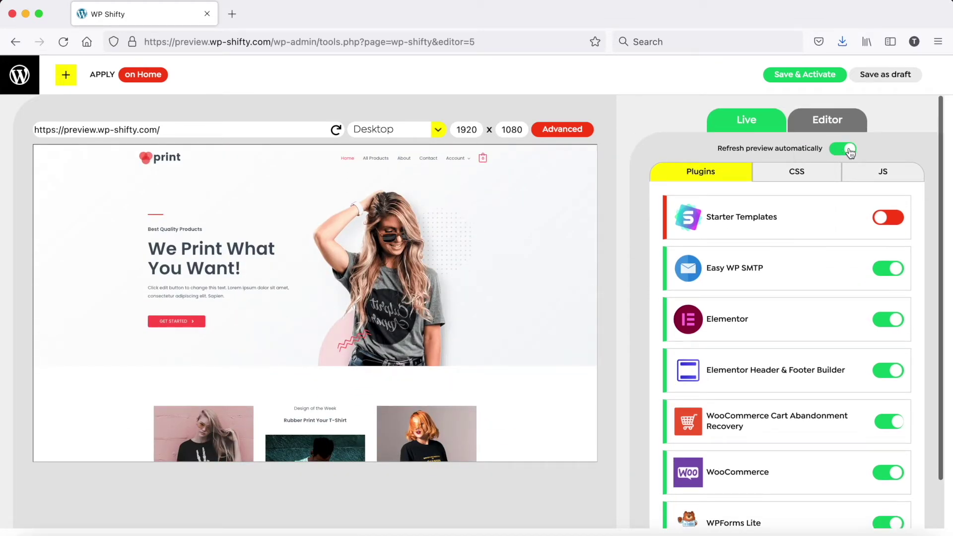
{"action": "left_click", "coordinate": [850, 150]}
Step: Disable Easy WP SMTP, WooCommerce Cart Abandonment Recovery and WPForms Lite on Home
{"action": "scroll", "coordinate": [893, 387], "scroll_direction": "down", "scroll_amount": 2}
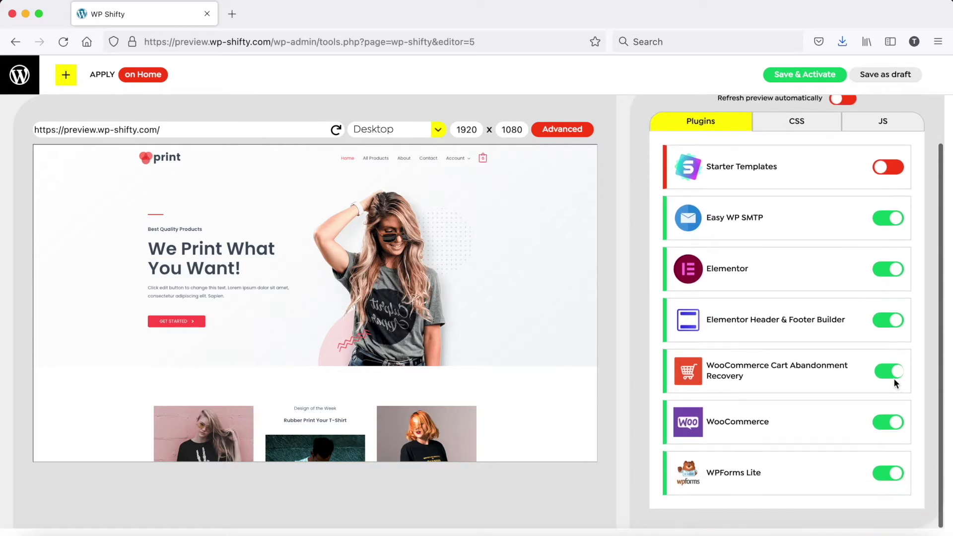
{"action": "left_click", "coordinate": [893, 218]}
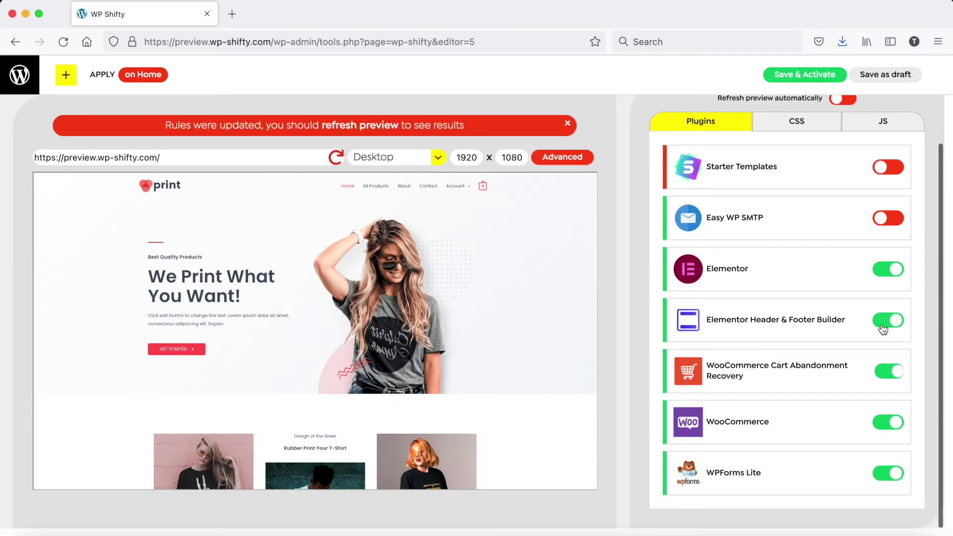
{"action": "left_click", "coordinate": [884, 371]}
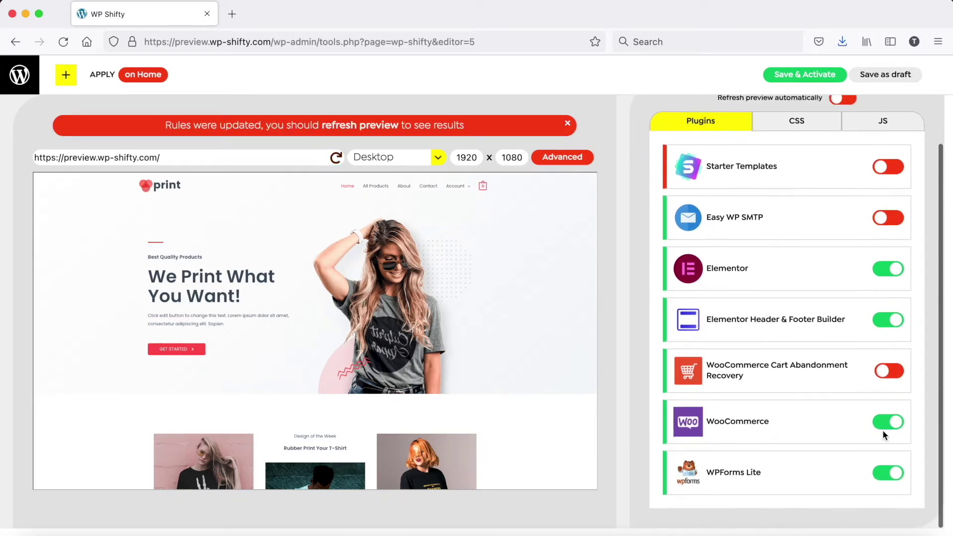
{"action": "left_click", "coordinate": [889, 473]}
Step: Refresh the preview, check the homepage, and turn automatic preview refreshing back on
{"action": "scroll", "coordinate": [792, 146], "scroll_direction": "up", "scroll_amount": 2}
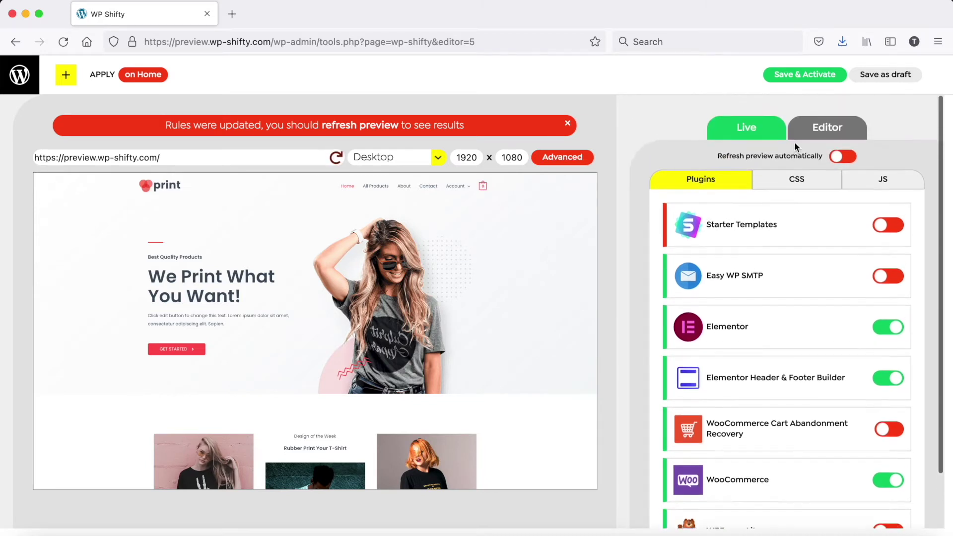
{"action": "left_click", "coordinate": [337, 158]}
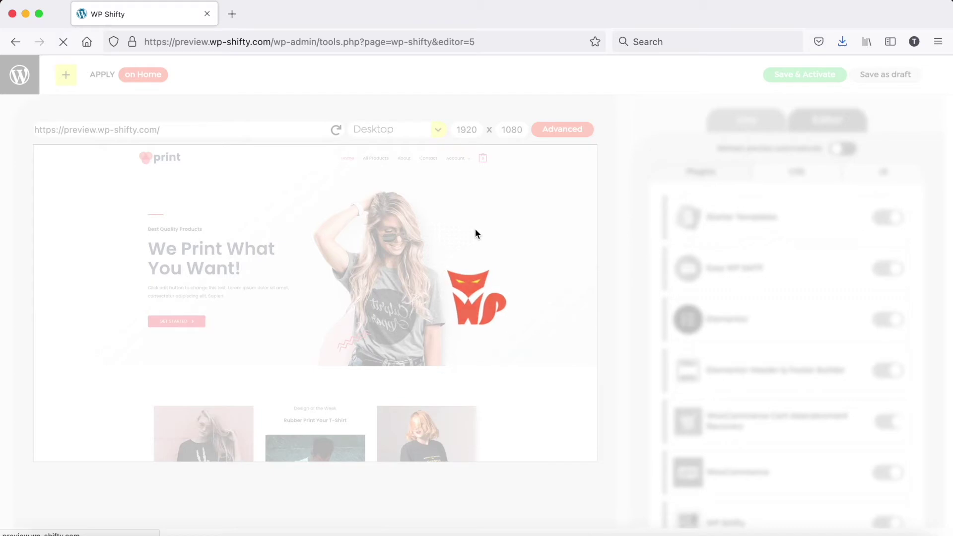
{"action": "scroll", "coordinate": [300, 252], "scroll_direction": "down", "scroll_amount": 5}
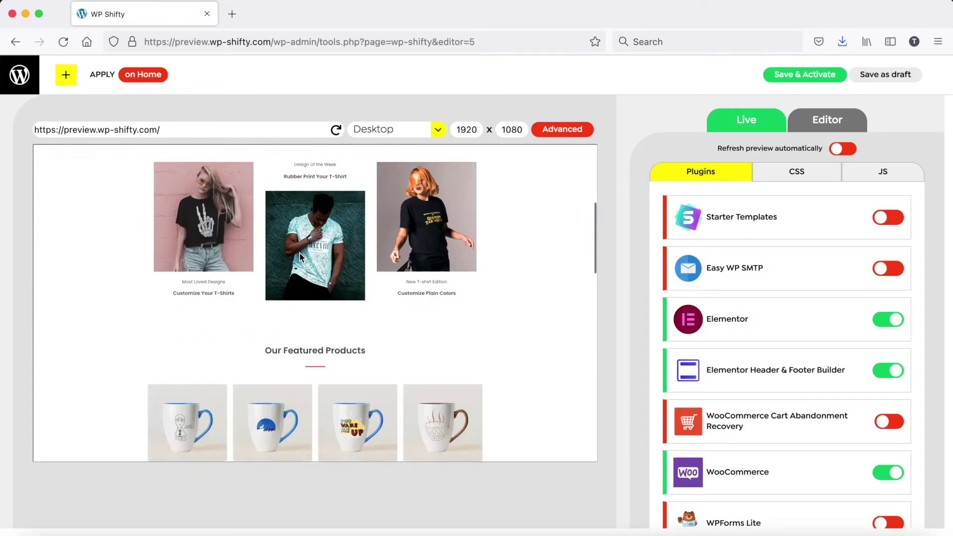
{"action": "scroll", "coordinate": [299, 253], "scroll_direction": "down", "scroll_amount": 5}
{"action": "scroll", "coordinate": [299, 253], "scroll_direction": "down", "scroll_amount": 5}
{"action": "scroll", "coordinate": [299, 252], "scroll_direction": "up", "scroll_amount": 10}
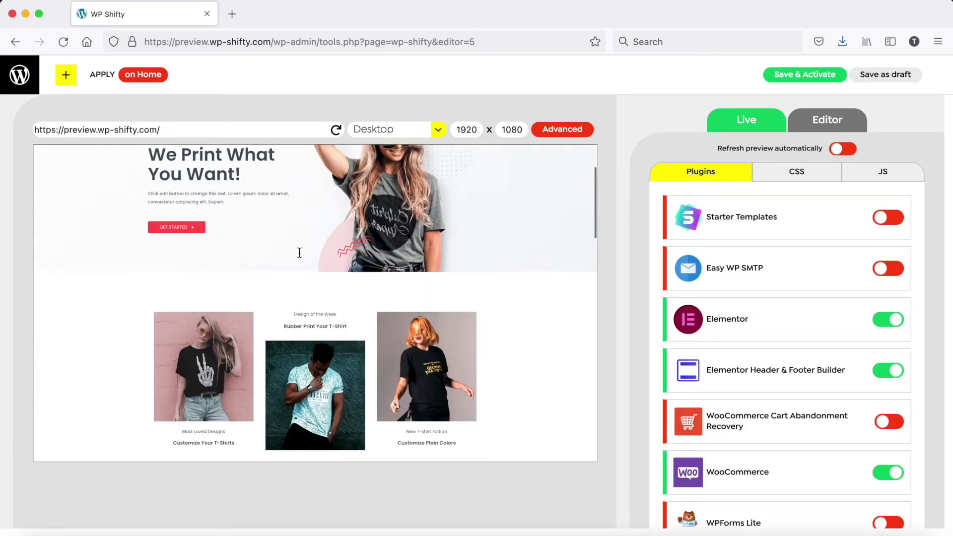
{"action": "scroll", "coordinate": [299, 252], "scroll_direction": "up", "scroll_amount": 5}
{"action": "left_click", "coordinate": [844, 149]}
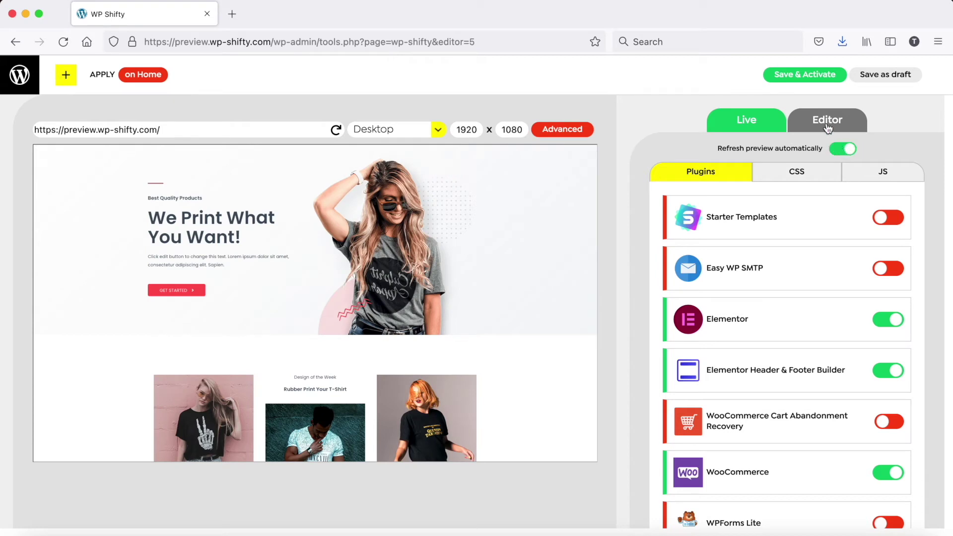
Step: Disable Astra's style.min.css in the CSS list, leaving the Home preview unstyled
{"action": "left_click", "coordinate": [799, 171]}
{"action": "scroll", "coordinate": [800, 249], "scroll_direction": "down", "scroll_amount": 1}
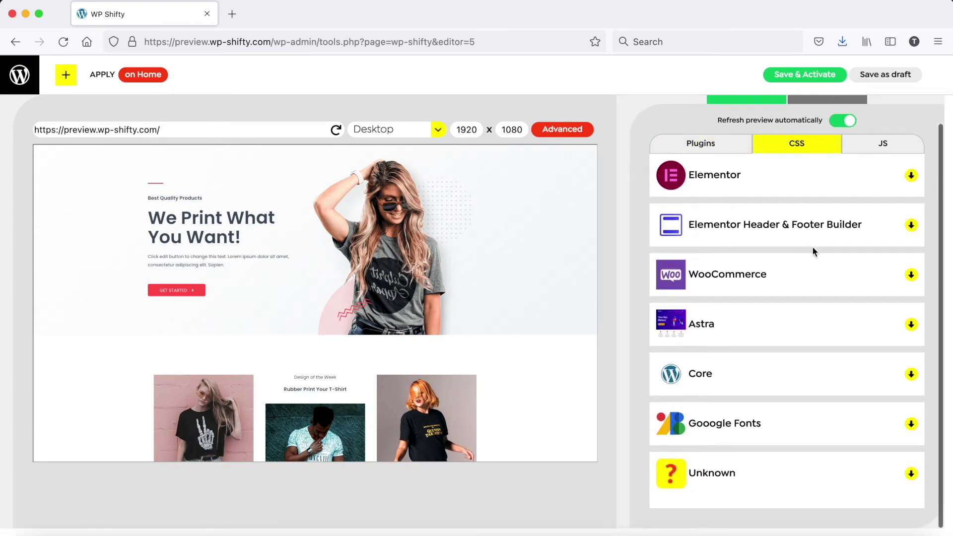
{"action": "left_click", "coordinate": [762, 338]}
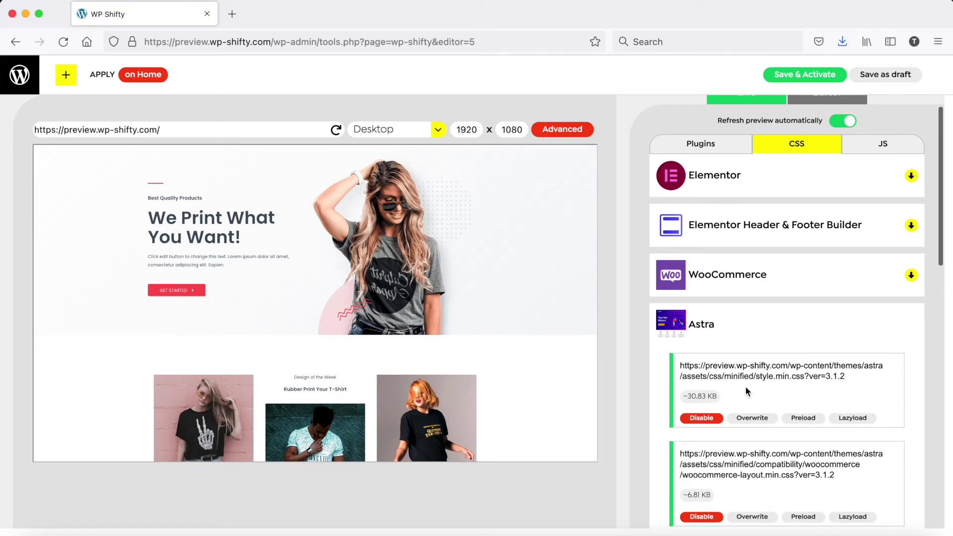
{"action": "left_click", "coordinate": [712, 420]}
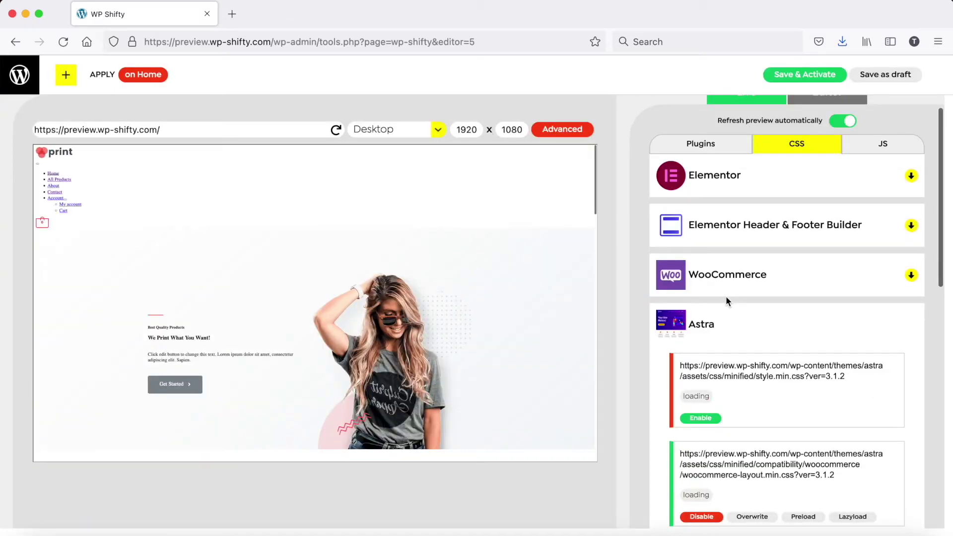
{"action": "scroll", "coordinate": [277, 265], "scroll_direction": "down", "scroll_amount": 10}
{"action": "scroll", "coordinate": [277, 266], "scroll_direction": "down", "scroll_amount": 5}
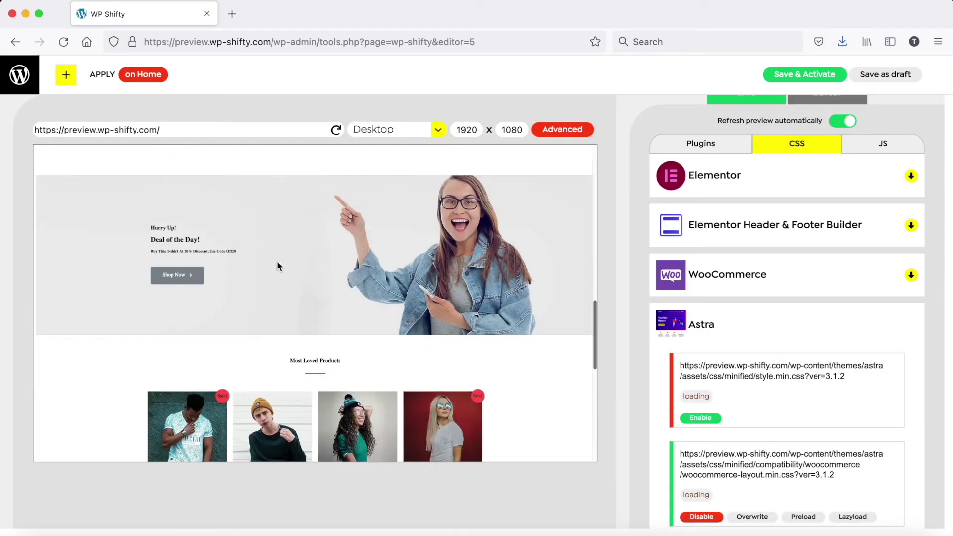
{"action": "scroll", "coordinate": [277, 265], "scroll_direction": "up", "scroll_amount": 5}
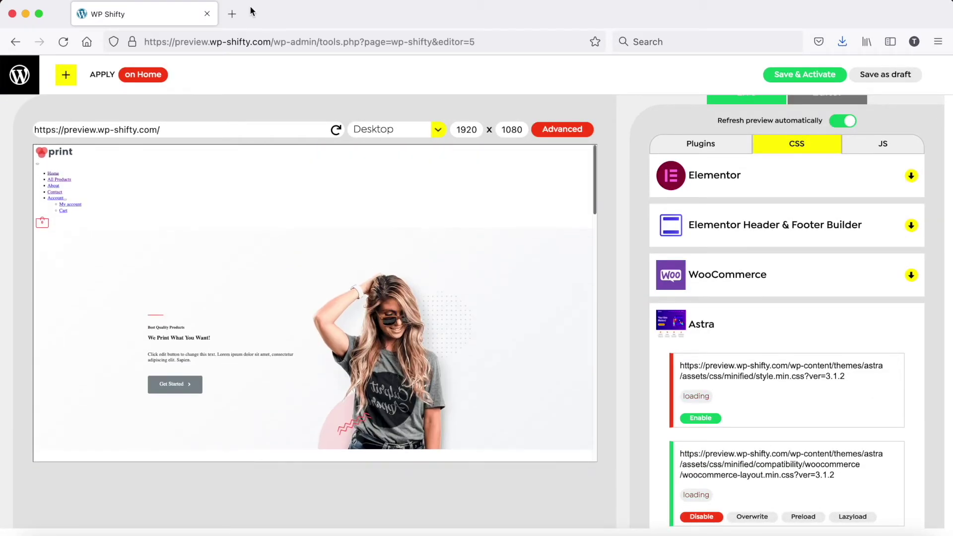
{"action": "left_click", "coordinate": [232, 14]}
{"action": "type", "text": "https://preview.wp-shifty.com"}
{"action": "key", "text": "Return"}
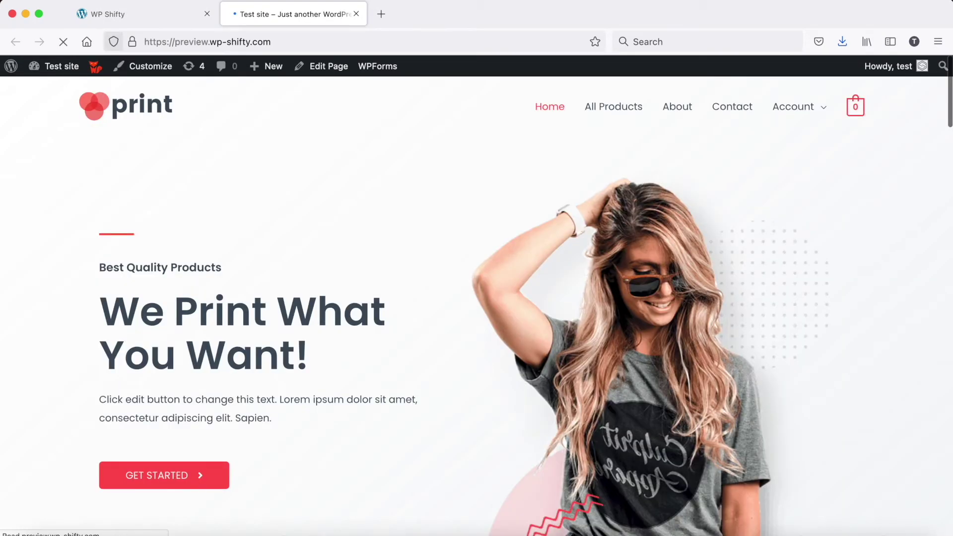
{"action": "scroll", "coordinate": [387, 174], "scroll_direction": "down", "scroll_amount": 15}
{"action": "scroll", "coordinate": [387, 174], "scroll_direction": "up", "scroll_amount": 5}
{"action": "scroll", "coordinate": [388, 175], "scroll_direction": "up", "scroll_amount": 10}
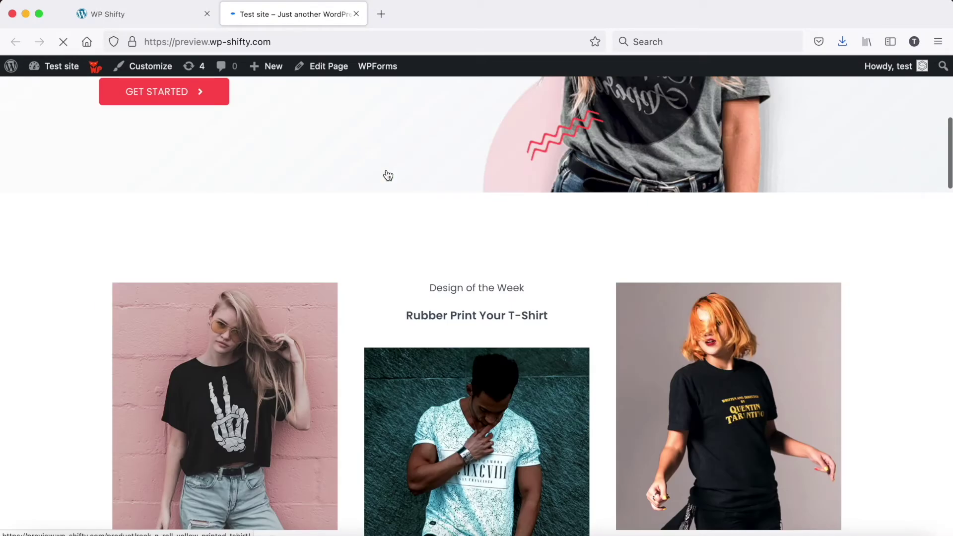
Step: Back in WP Shifty, re-enable Astra's style.min.css and list the page's JavaScript assets
{"action": "left_click", "coordinate": [145, 13]}
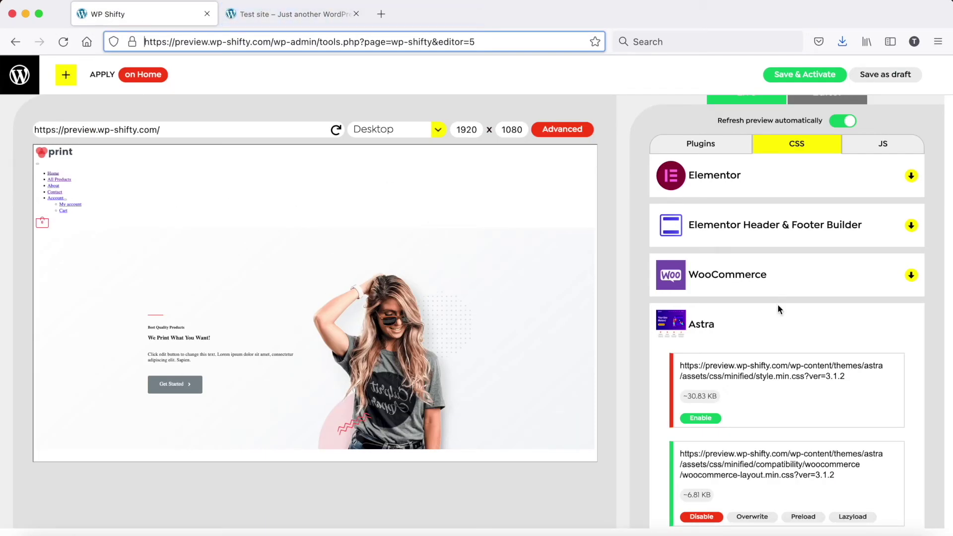
{"action": "left_click", "coordinate": [708, 417]}
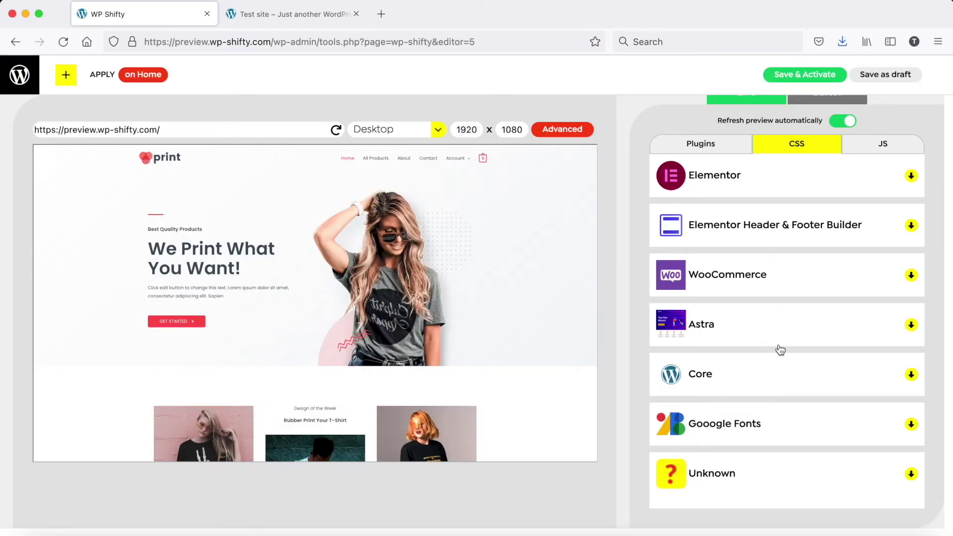
{"action": "scroll", "coordinate": [851, 175], "scroll_direction": "up", "scroll_amount": 1}
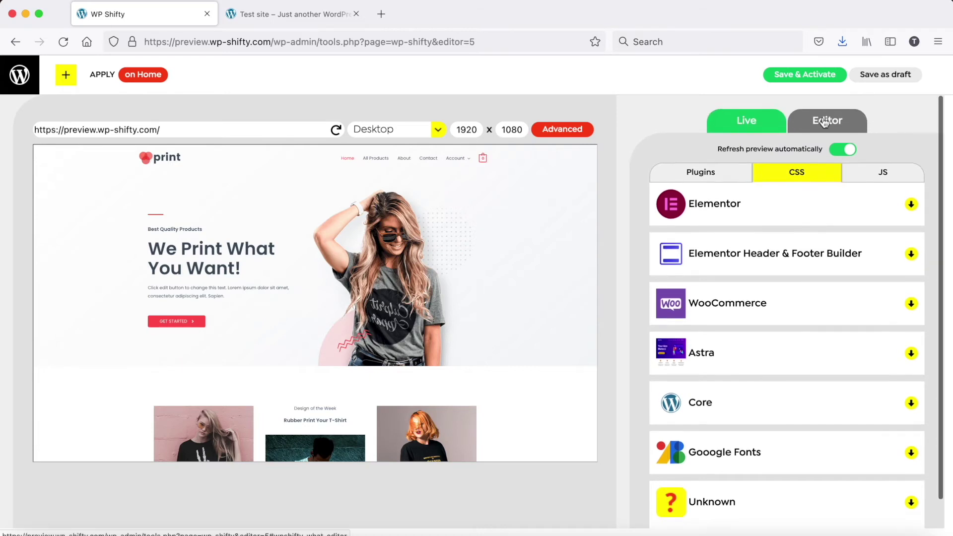
{"action": "left_click", "coordinate": [870, 175]}
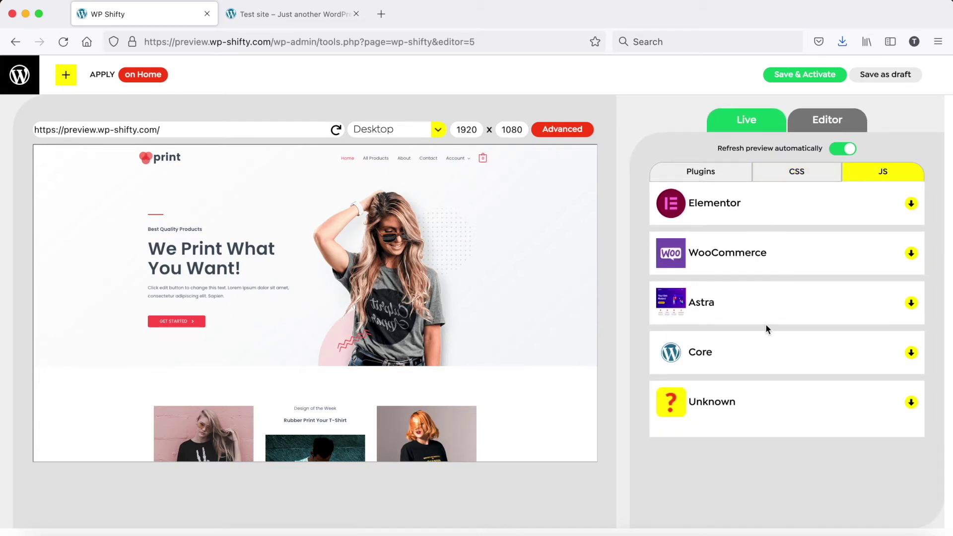
Step: Disable the Core jquery.min.js script in the Home preview
{"action": "left_click", "coordinate": [745, 344]}
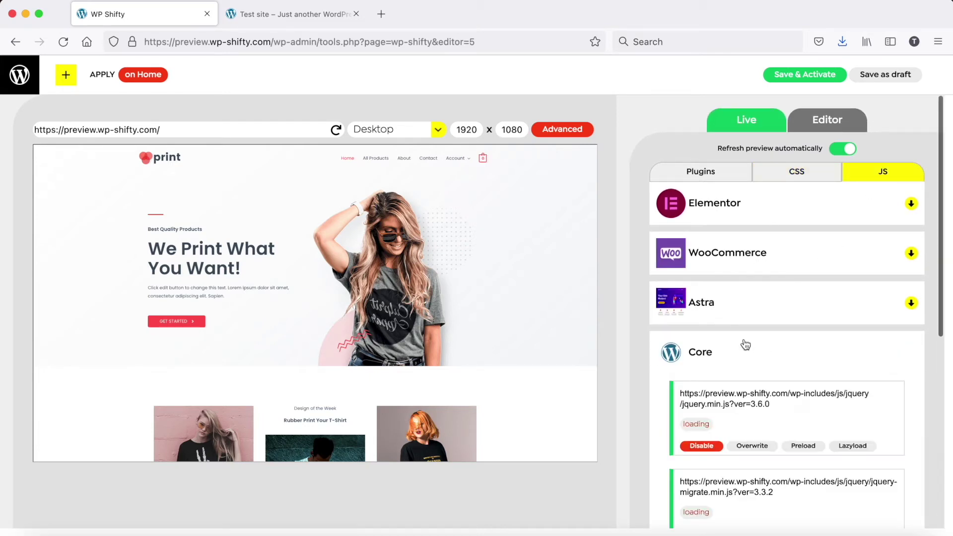
{"action": "scroll", "coordinate": [743, 345], "scroll_direction": "down", "scroll_amount": 4}
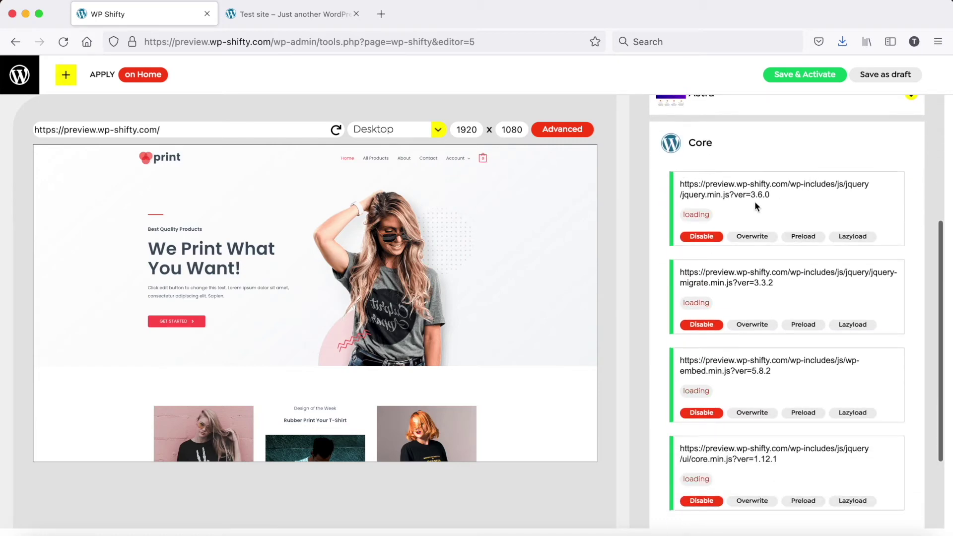
{"action": "left_click", "coordinate": [695, 241]}
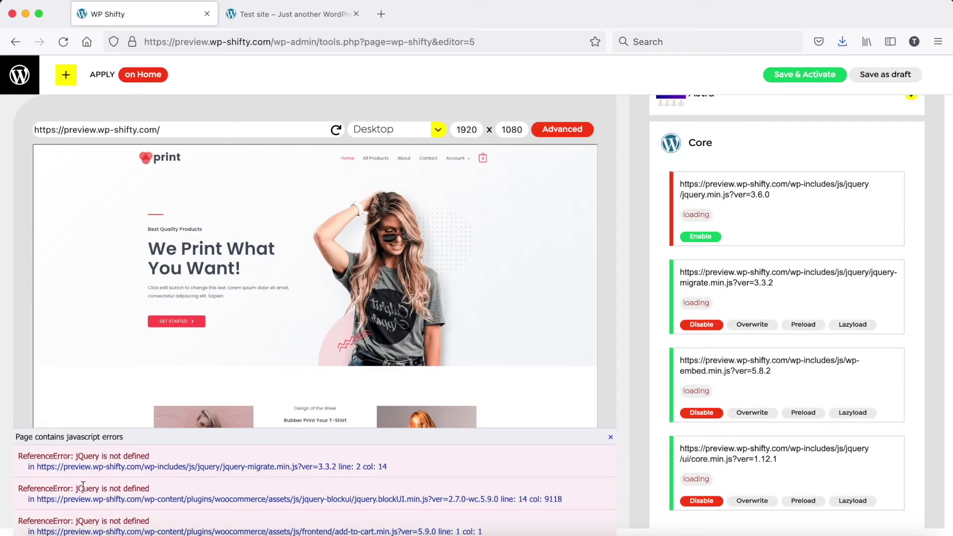
Step: Review the resulting JavaScript errors, re-enable jquery.min.js, and return to the rule editor
{"action": "scroll", "coordinate": [83, 485], "scroll_direction": "down", "scroll_amount": 5}
{"action": "scroll", "coordinate": [82, 486], "scroll_direction": "down", "scroll_amount": 5}
{"action": "scroll", "coordinate": [83, 485], "scroll_direction": "down", "scroll_amount": 5}
{"action": "scroll", "coordinate": [83, 485], "scroll_direction": "down", "scroll_amount": 3}
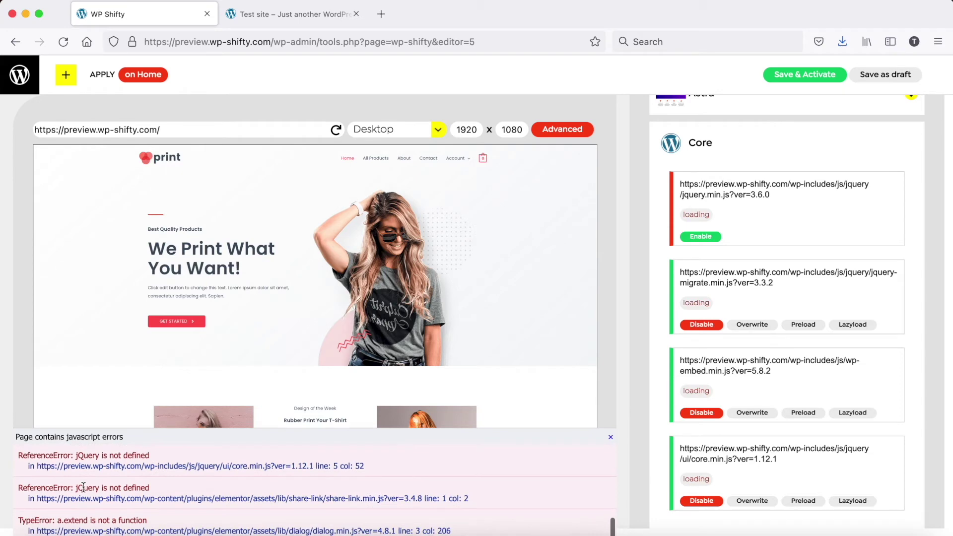
{"action": "scroll", "coordinate": [60, 455], "scroll_direction": "up", "scroll_amount": 15}
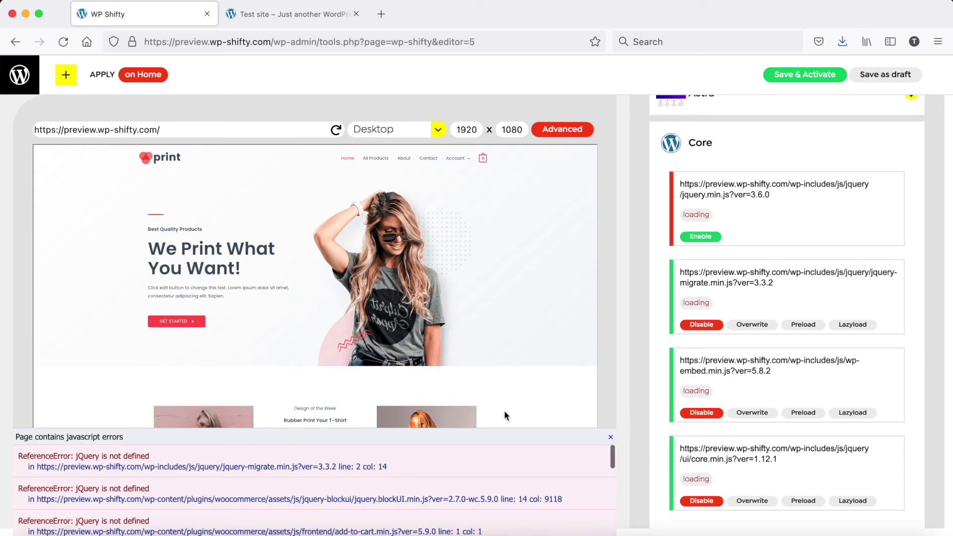
{"action": "left_click", "coordinate": [700, 237]}
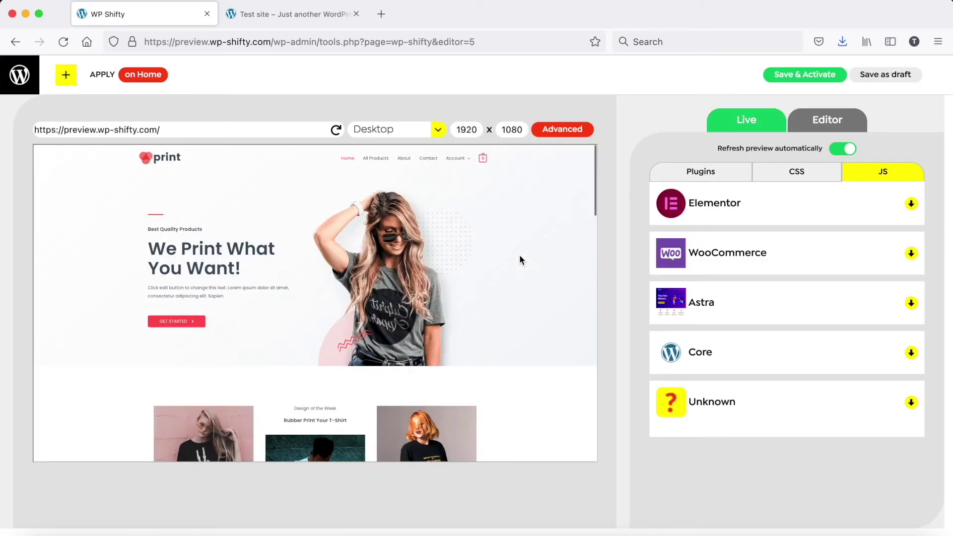
{"action": "left_click", "coordinate": [815, 124]}
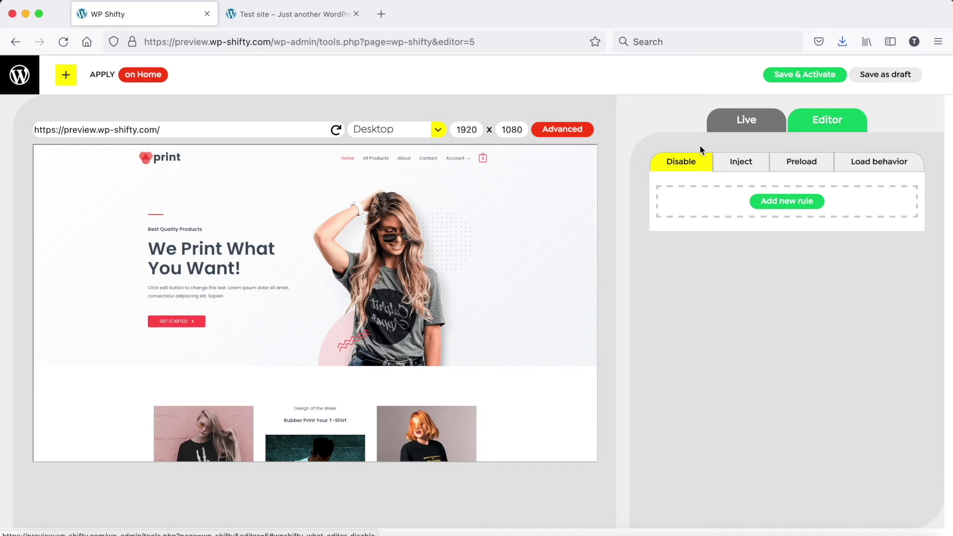
{"action": "left_click", "coordinate": [735, 118]}
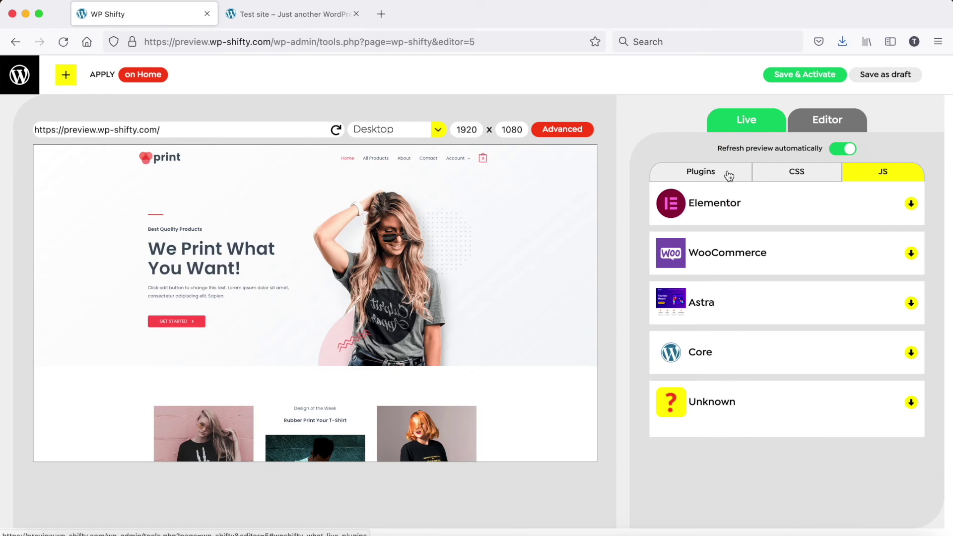
{"action": "left_click", "coordinate": [367, 130]}
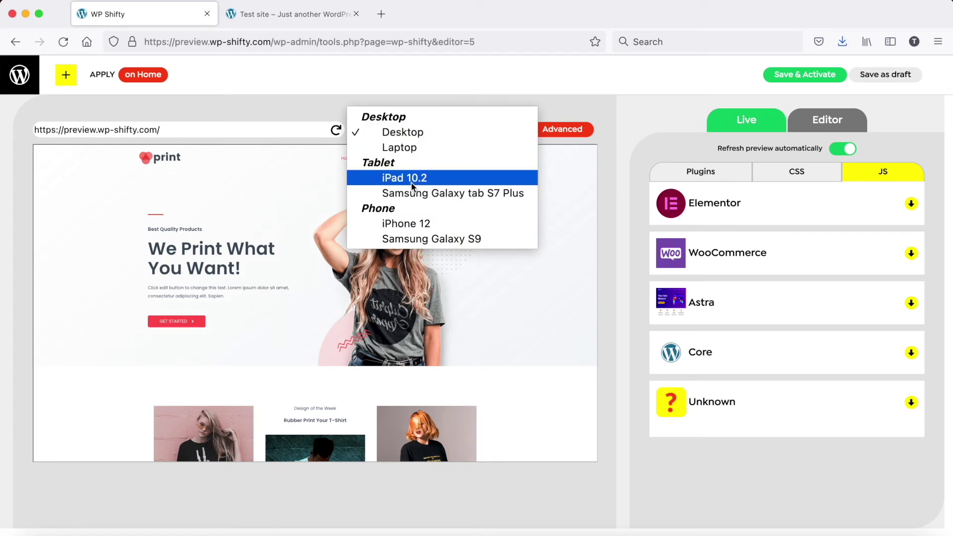
Step: Switch the preview device from iPad 10.2 to iPhone 12 and scroll the preview
{"action": "left_click", "coordinate": [412, 179]}
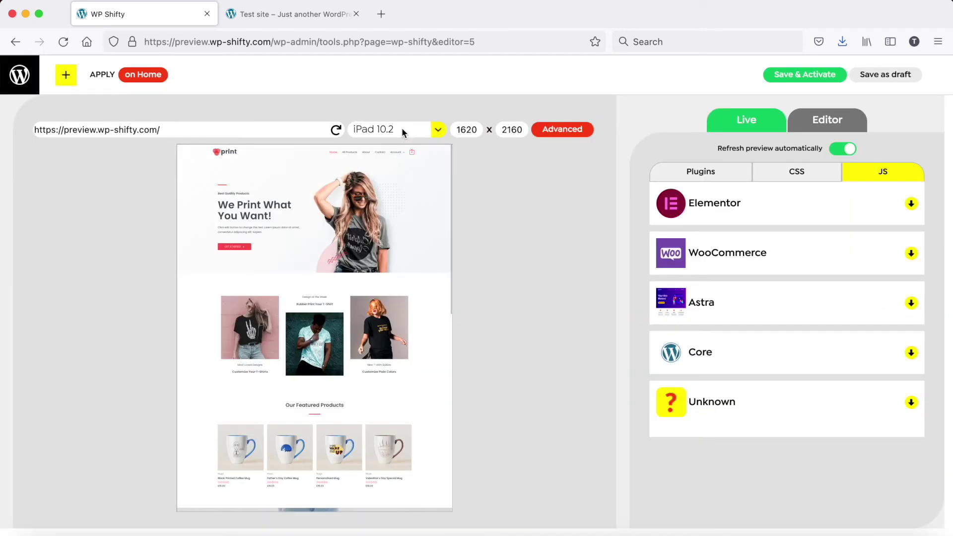
{"action": "left_click", "coordinate": [402, 129]}
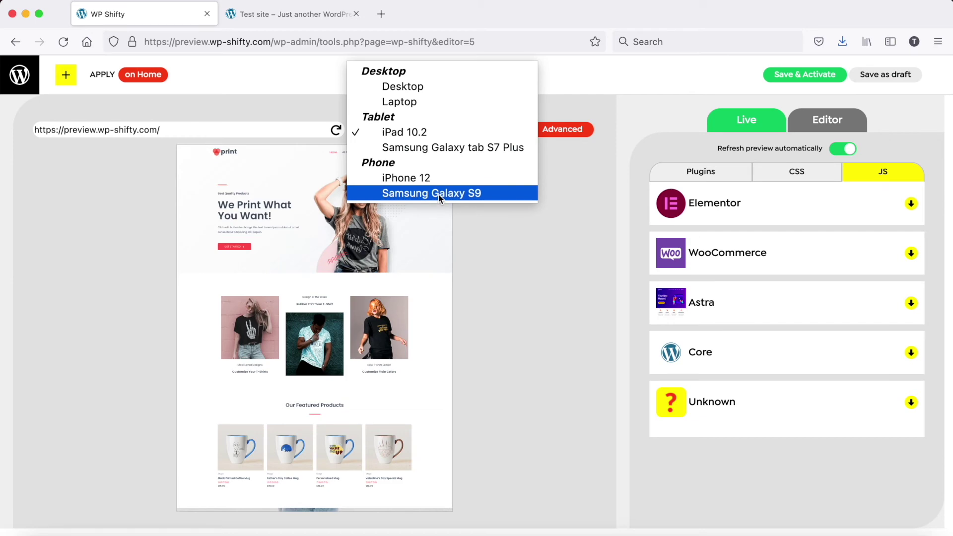
{"action": "left_click", "coordinate": [422, 177]}
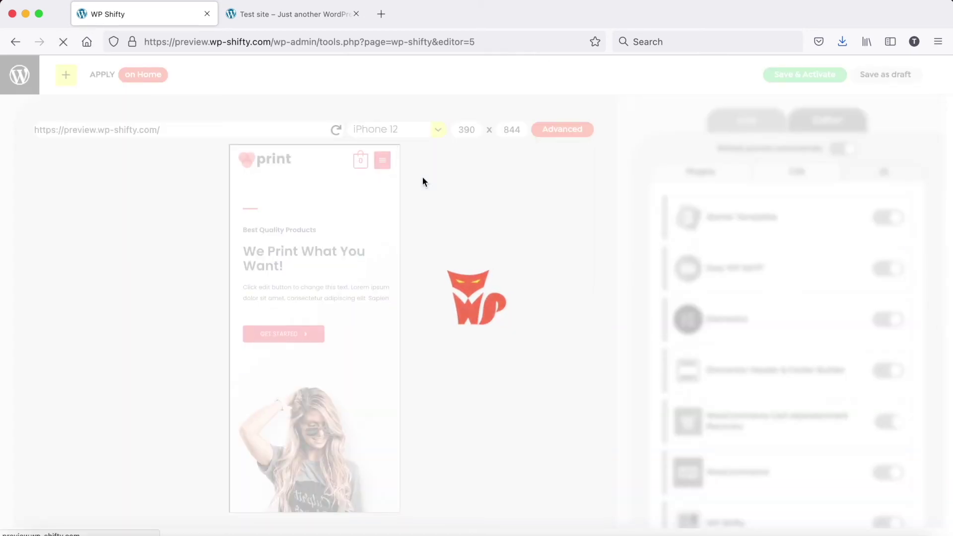
{"action": "scroll", "coordinate": [335, 245], "scroll_direction": "down", "scroll_amount": 5}
{"action": "scroll", "coordinate": [336, 245], "scroll_direction": "down", "scroll_amount": 5}
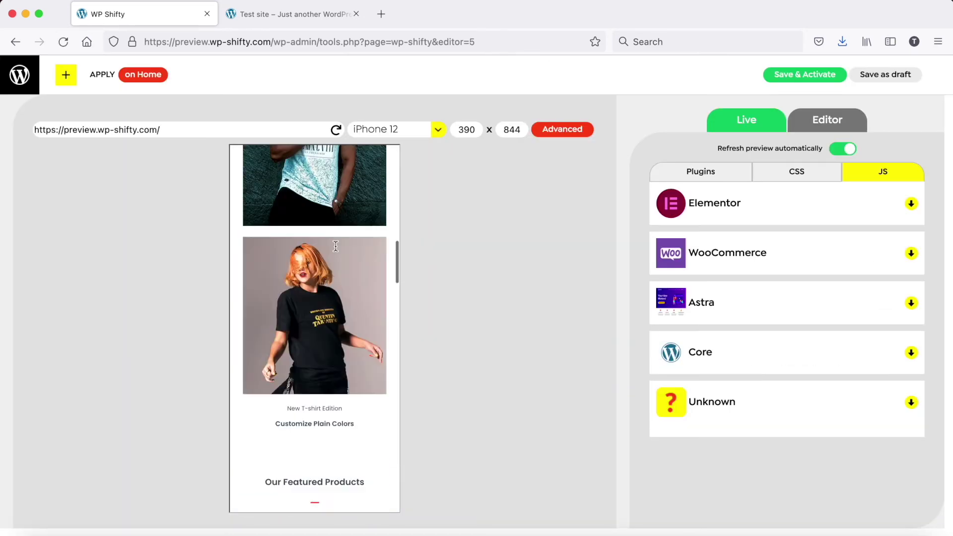
{"action": "scroll", "coordinate": [336, 246], "scroll_direction": "down", "scroll_amount": 5}
{"action": "scroll", "coordinate": [335, 245], "scroll_direction": "down", "scroll_amount": 5}
{"action": "scroll", "coordinate": [335, 246], "scroll_direction": "up", "scroll_amount": 5}
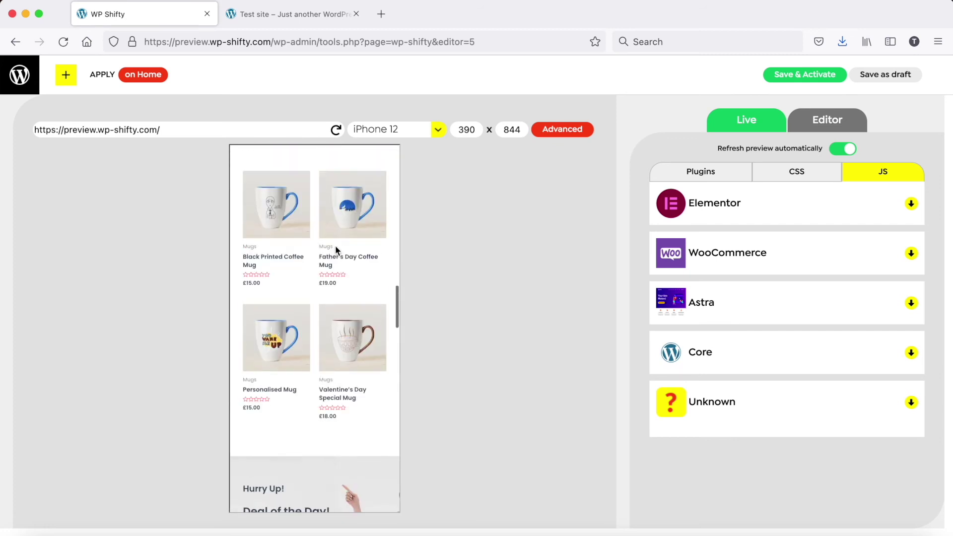
{"action": "scroll", "coordinate": [336, 248], "scroll_direction": "up", "scroll_amount": 10}
Step: Set the preview user role to Administrator and reload the preview
{"action": "left_click", "coordinate": [564, 131]}
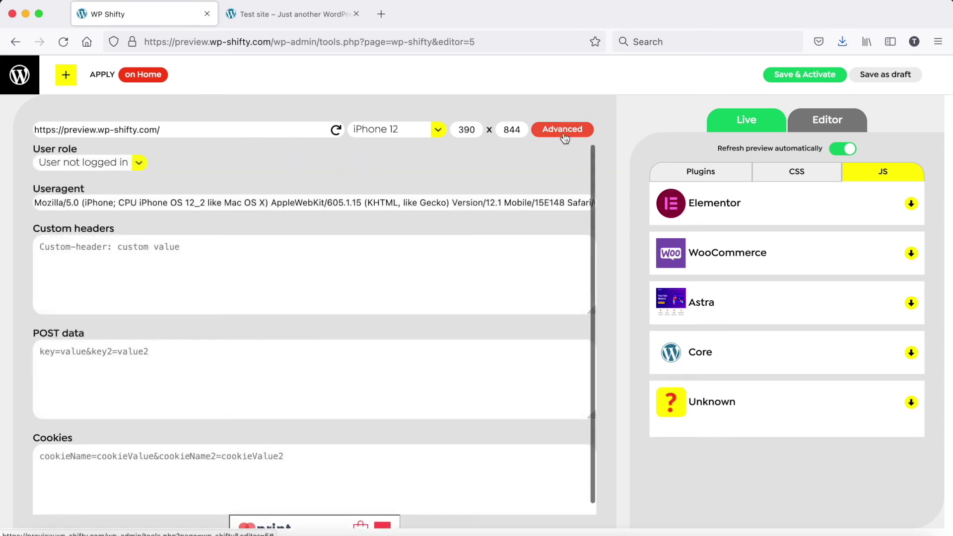
{"action": "left_click", "coordinate": [104, 163]}
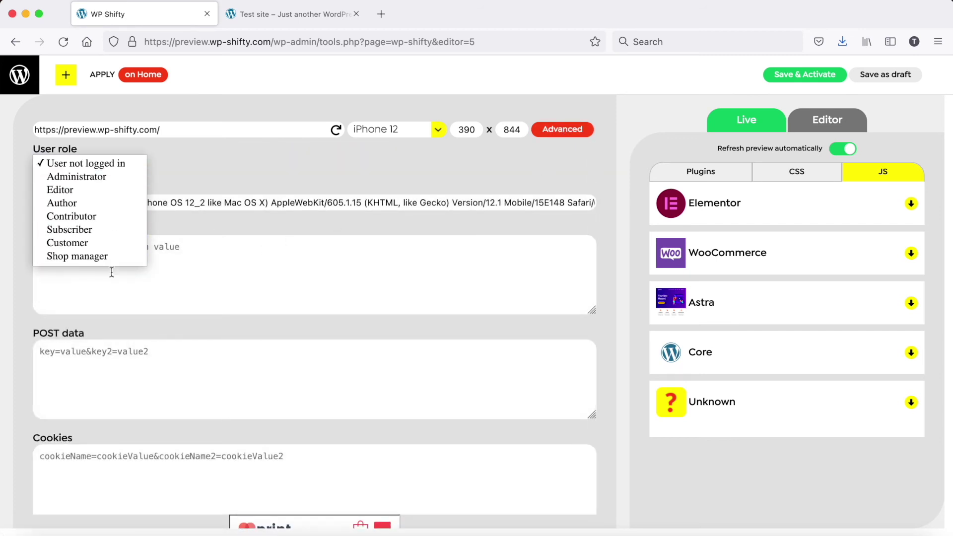
{"action": "left_click", "coordinate": [100, 177]}
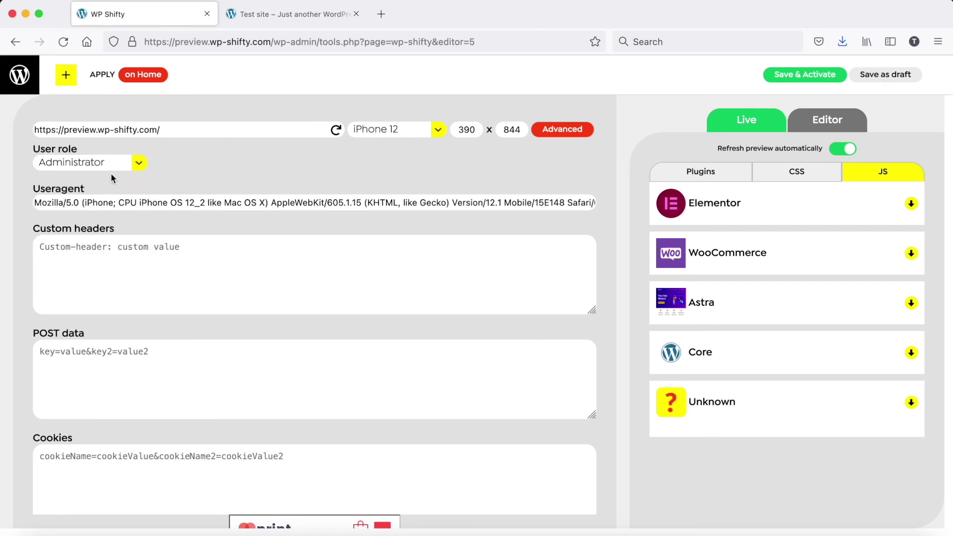
{"action": "left_click", "coordinate": [557, 130]}
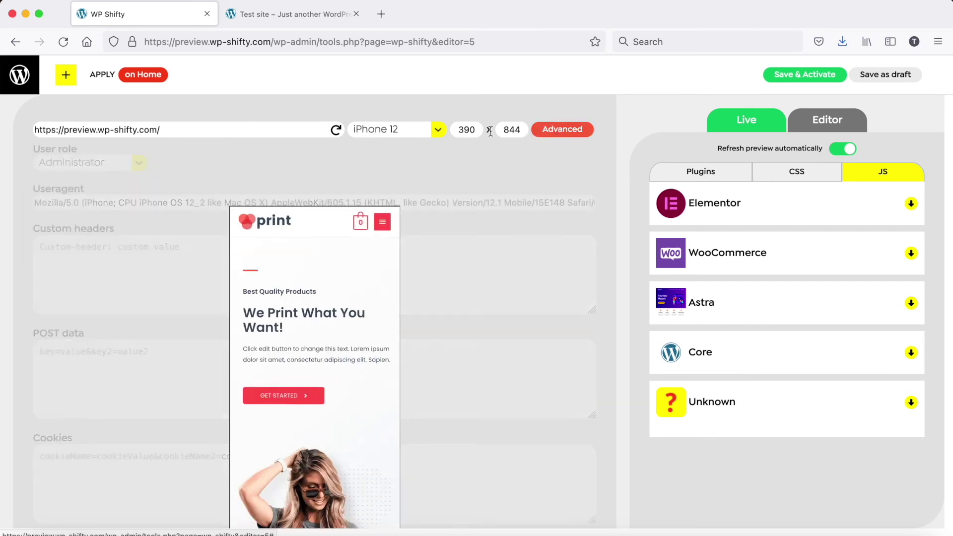
{"action": "left_click", "coordinate": [336, 130]}
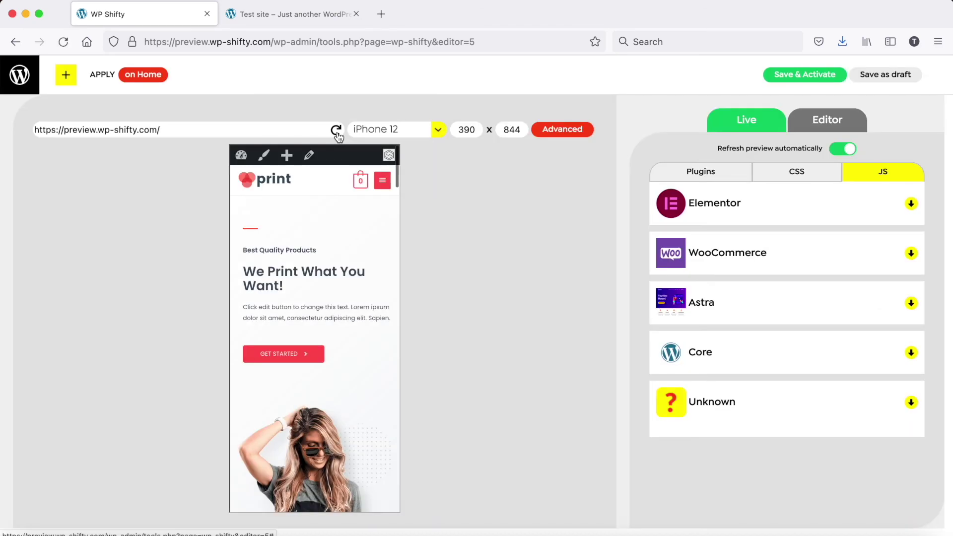
Step: Change the preview user role back to 'User not logged in'
{"action": "left_click", "coordinate": [551, 130]}
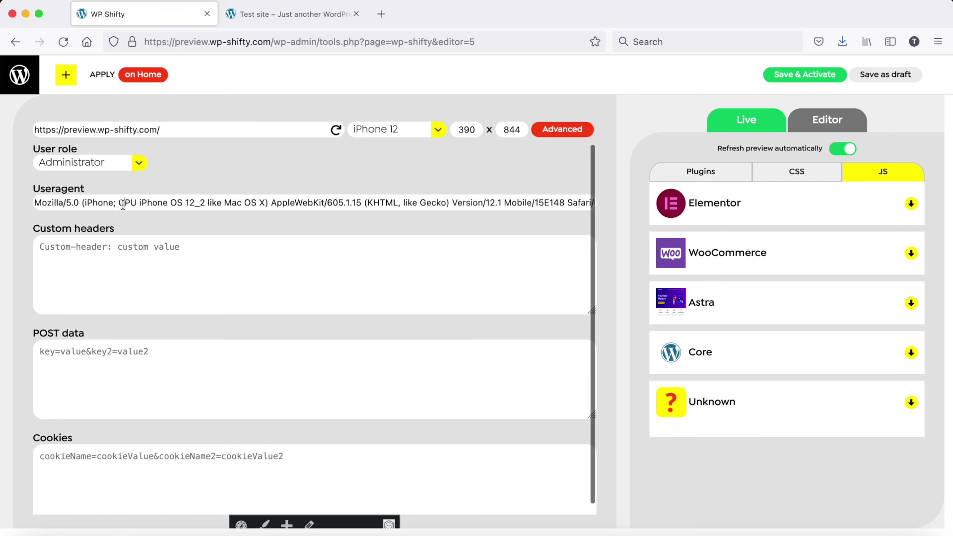
{"action": "scroll", "coordinate": [210, 288], "scroll_direction": "down", "scroll_amount": 1}
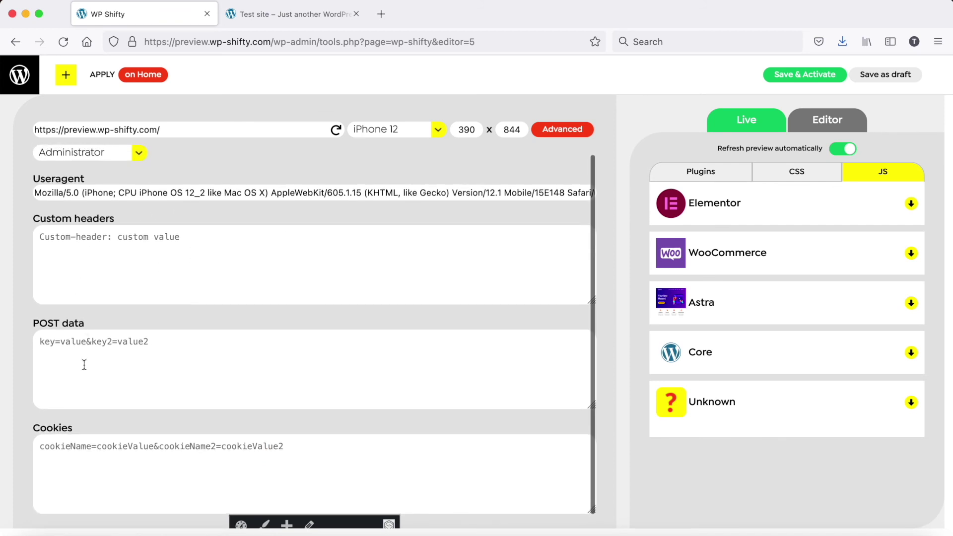
{"action": "left_click", "coordinate": [138, 154]}
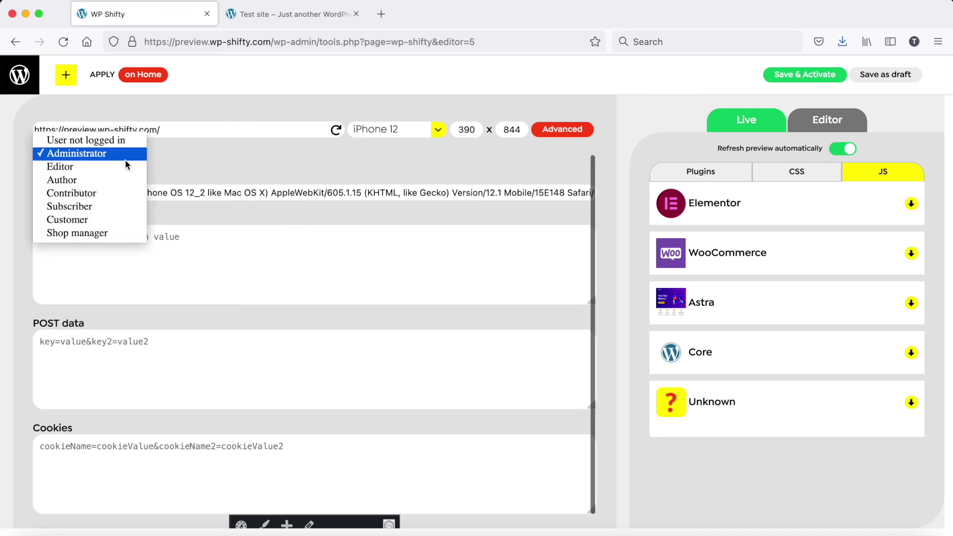
{"action": "left_click", "coordinate": [144, 138]}
{"action": "left_click", "coordinate": [575, 130]}
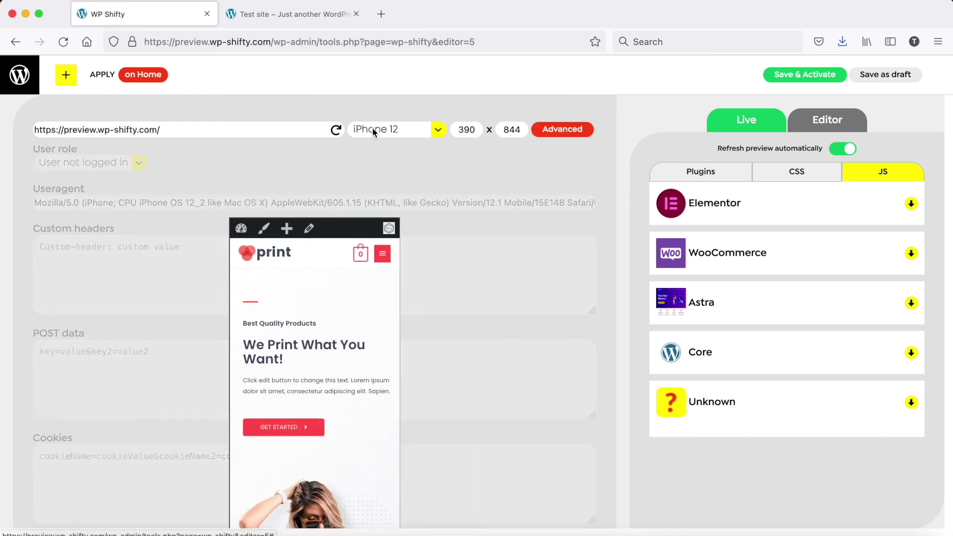